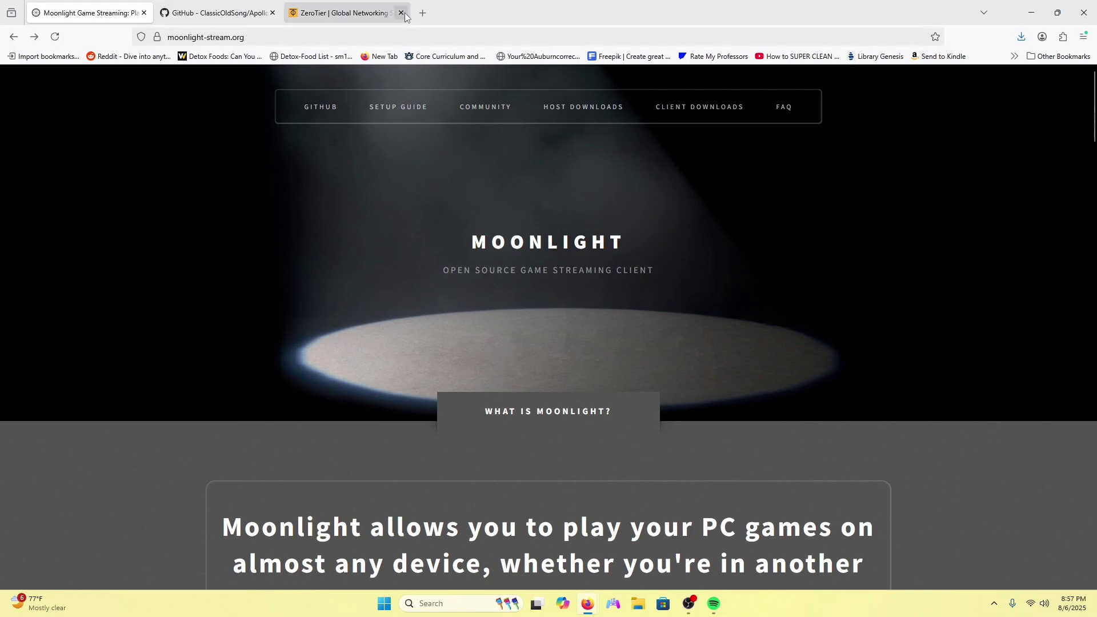
# Download Apollo-0.4.6.exe from the latest v0.4.6 release of the ClassicOldSong/Apollo GitHub repository
pyautogui.click(217, 13)
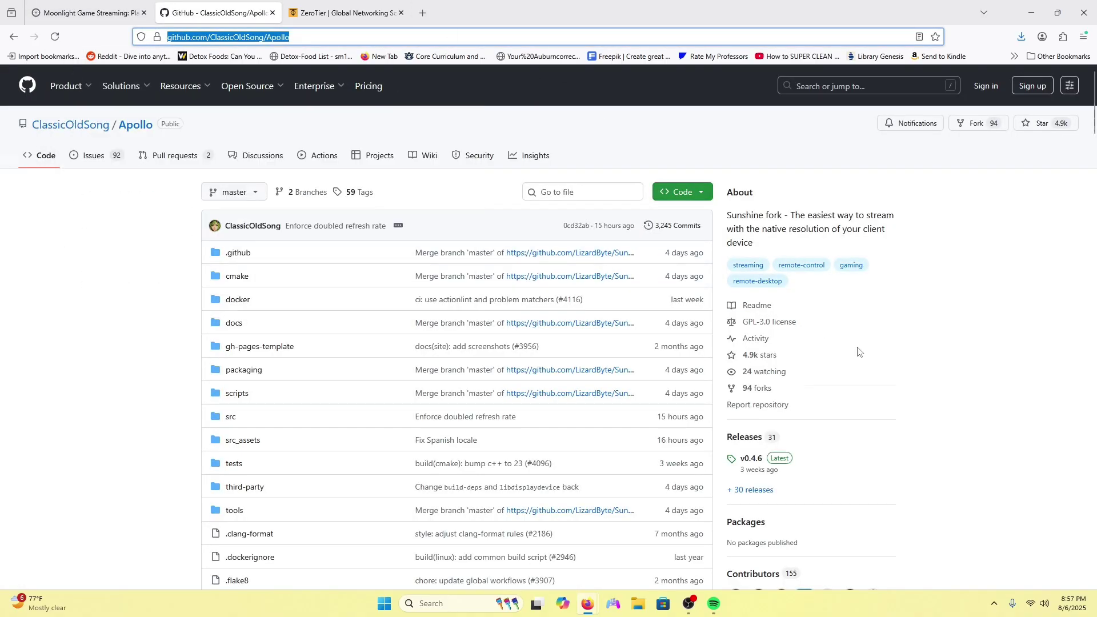
pyautogui.scroll(-5, 903, 326)
pyautogui.scroll(3, 842, 254)
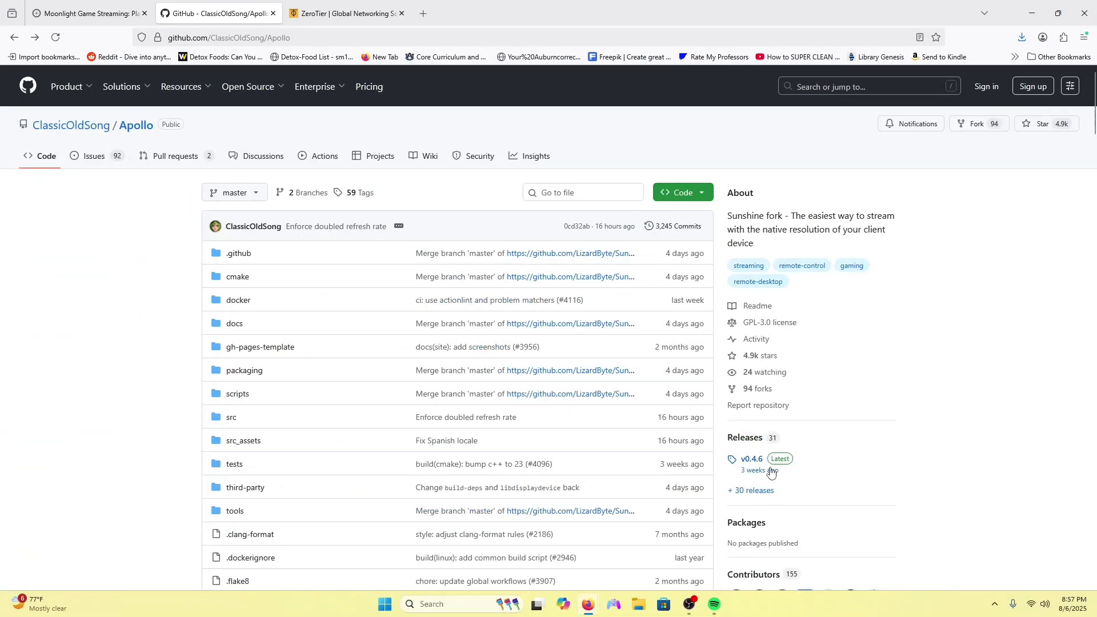
pyautogui.click(594, 393)
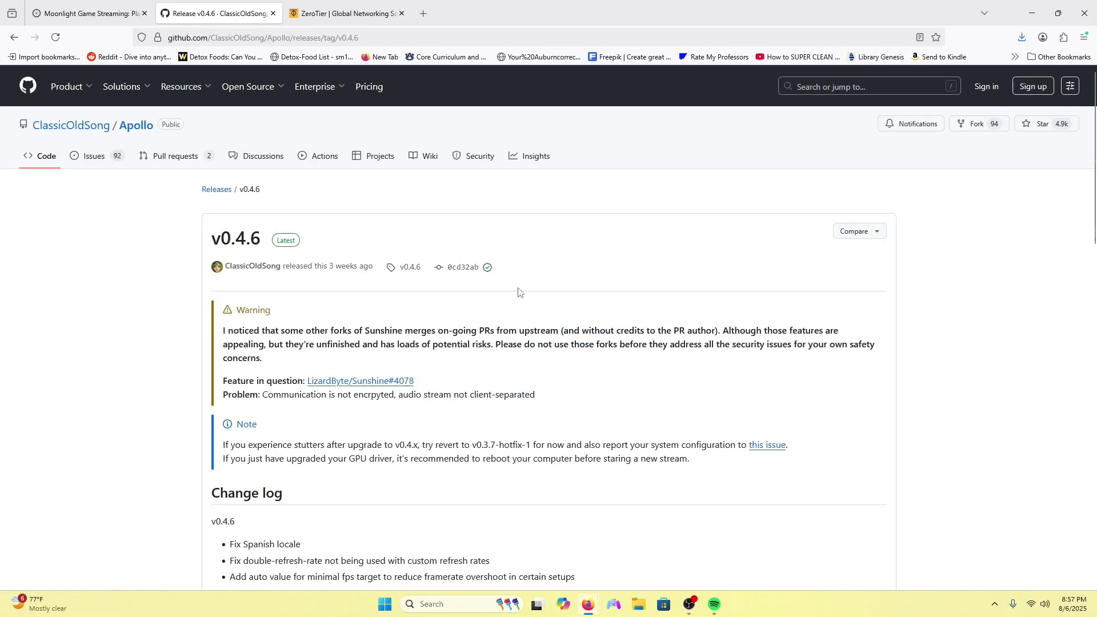
pyautogui.scroll(-15, 522, 322)
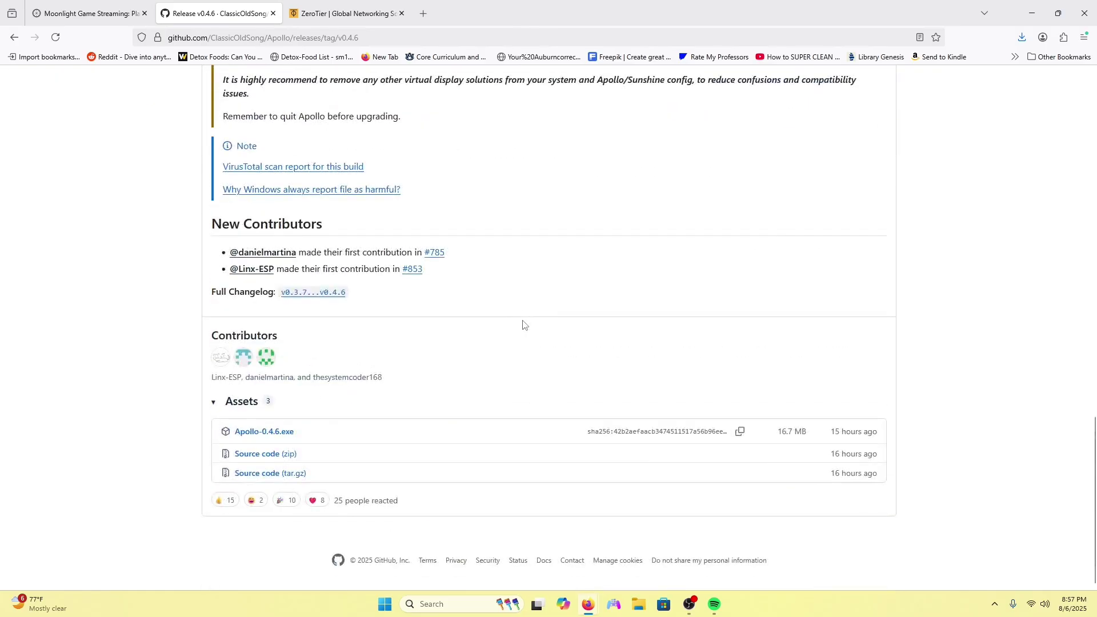
pyautogui.click(273, 433)
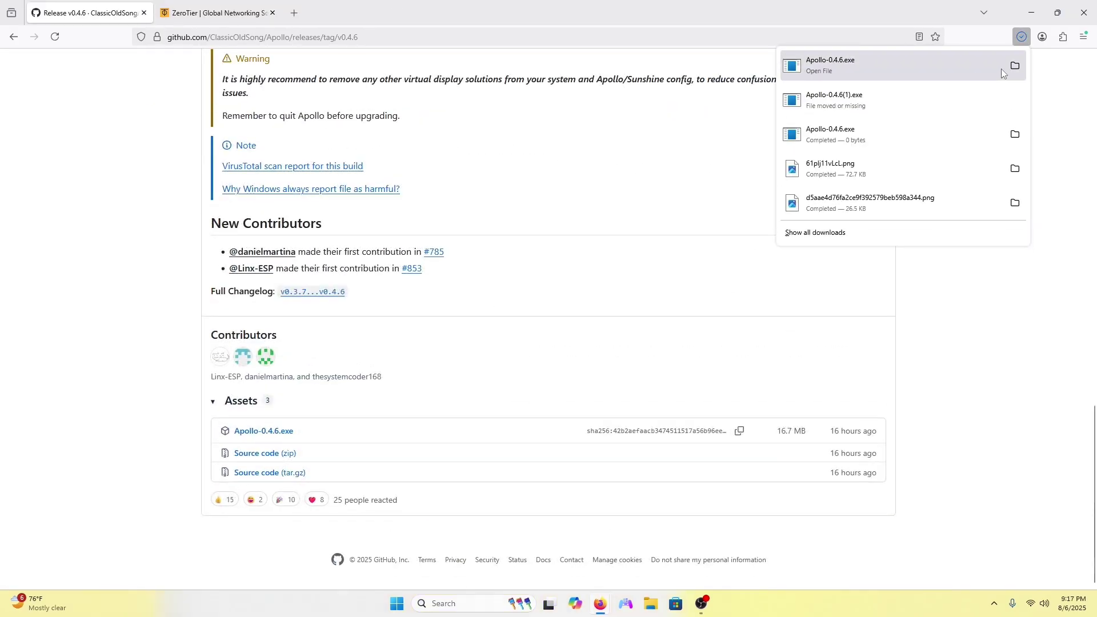
# Install Apollo from the downloaded Apollo-0.4.6.exe and open its web UI at localhost:47990, accepting the self-signed certificate risk
pyautogui.click(969, 64)
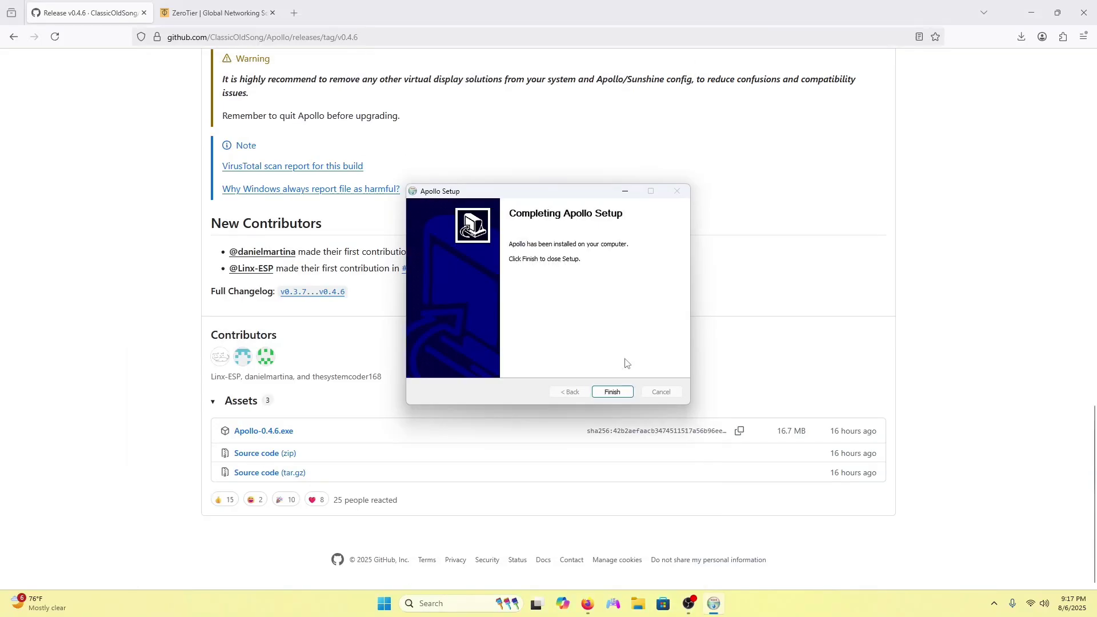
pyautogui.click(612, 391)
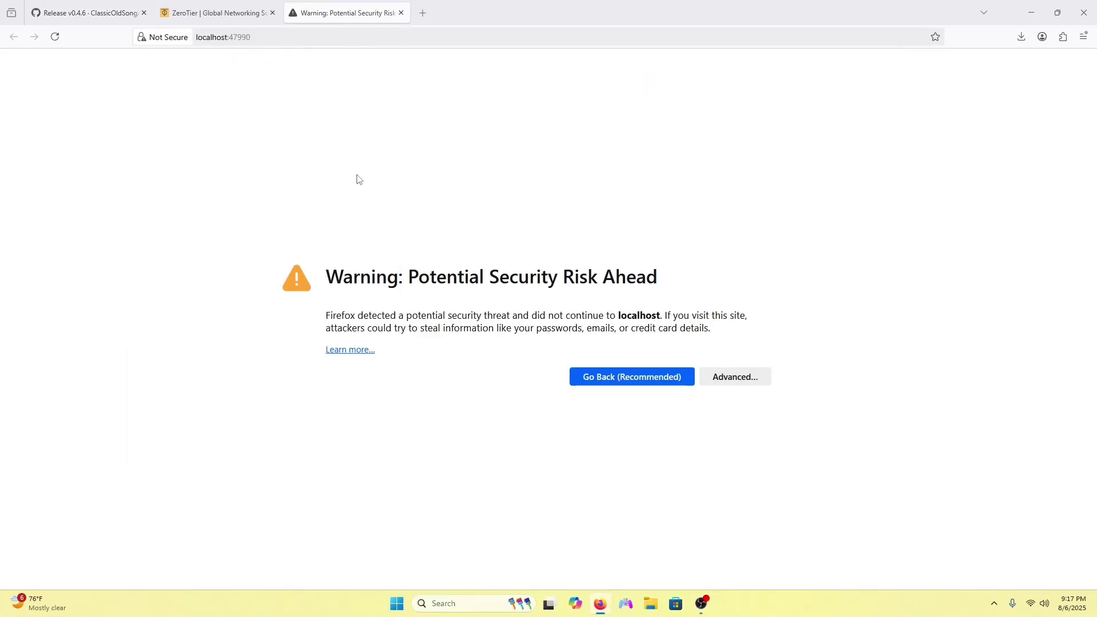
pyautogui.click(715, 375)
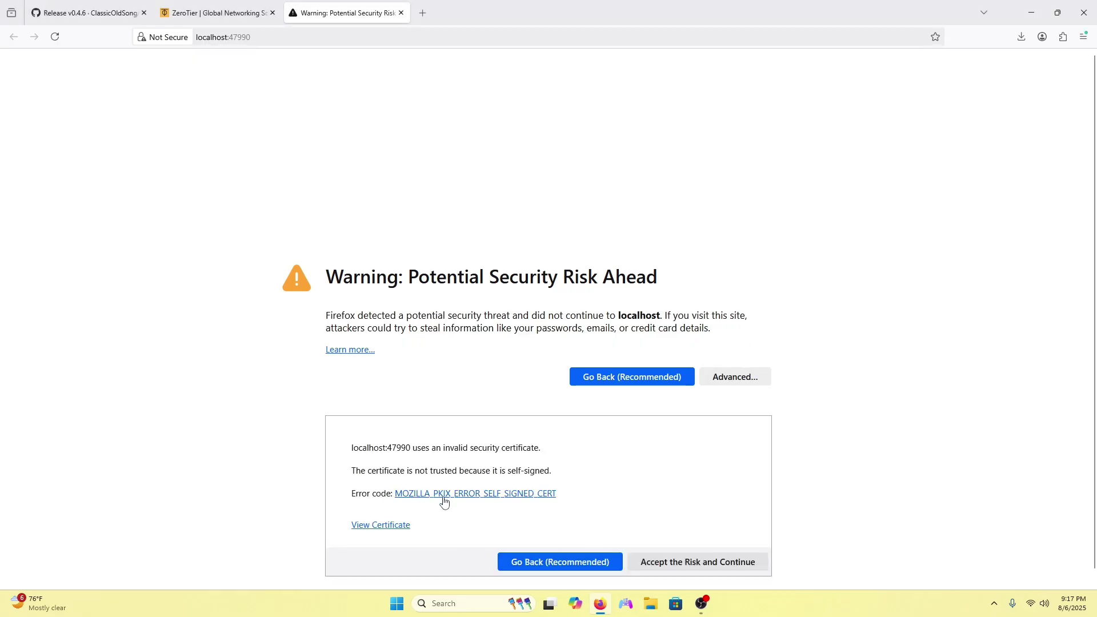
pyautogui.click(678, 558)
# Create the Apollo web UI credentials by entering a username and the password with its confirmation, and log in with them
pyautogui.click(385, 216)
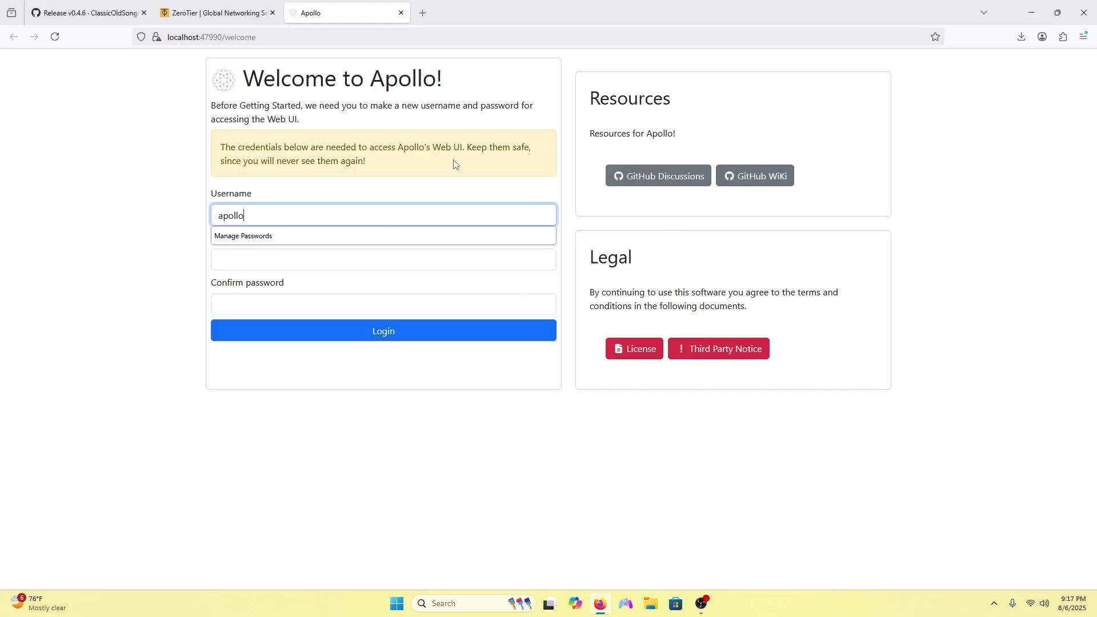
pyautogui.click(453, 164)
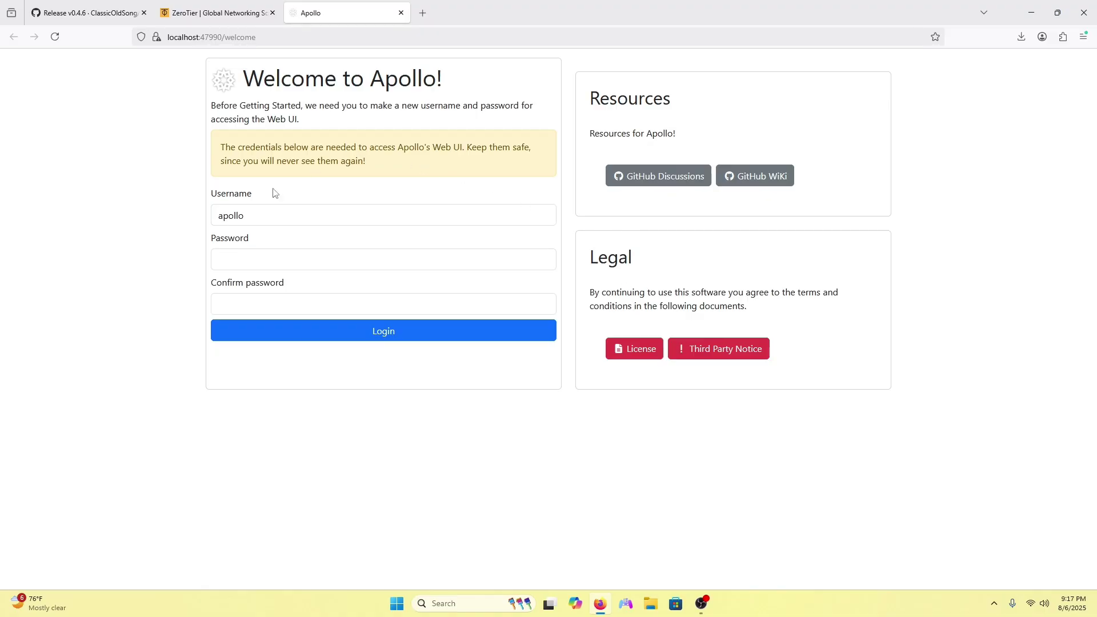
pyautogui.doubleClick(284, 222)
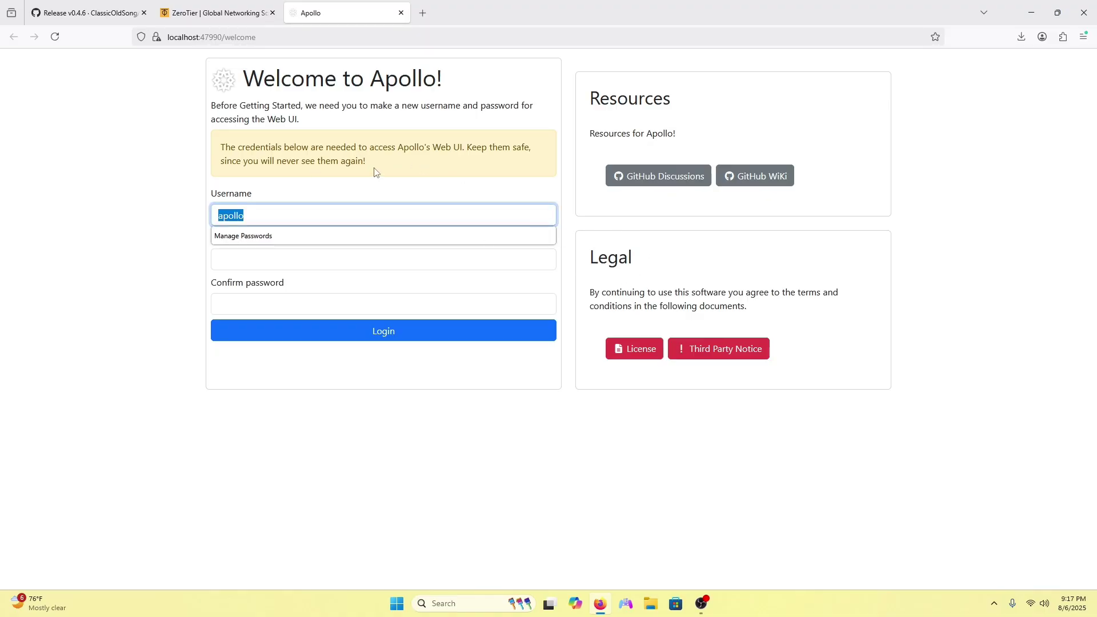
pyautogui.write('ghostm')
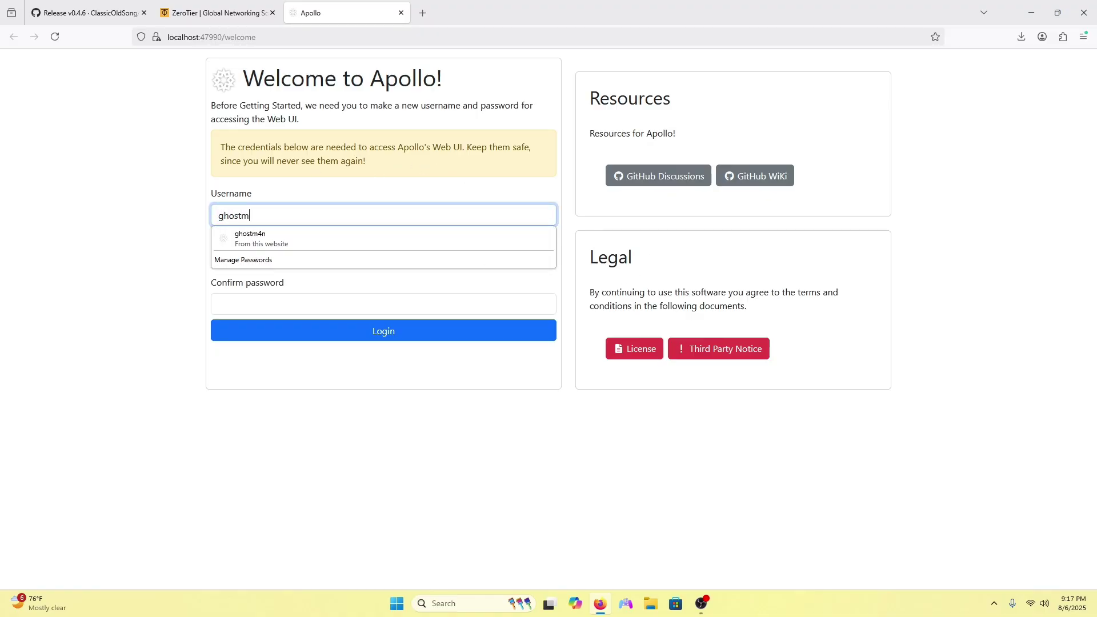
pyautogui.write('4n')
pyautogui.press('Tab')
pyautogui.press('Tab')
pyautogui.hotkey('ctrl', 'v')
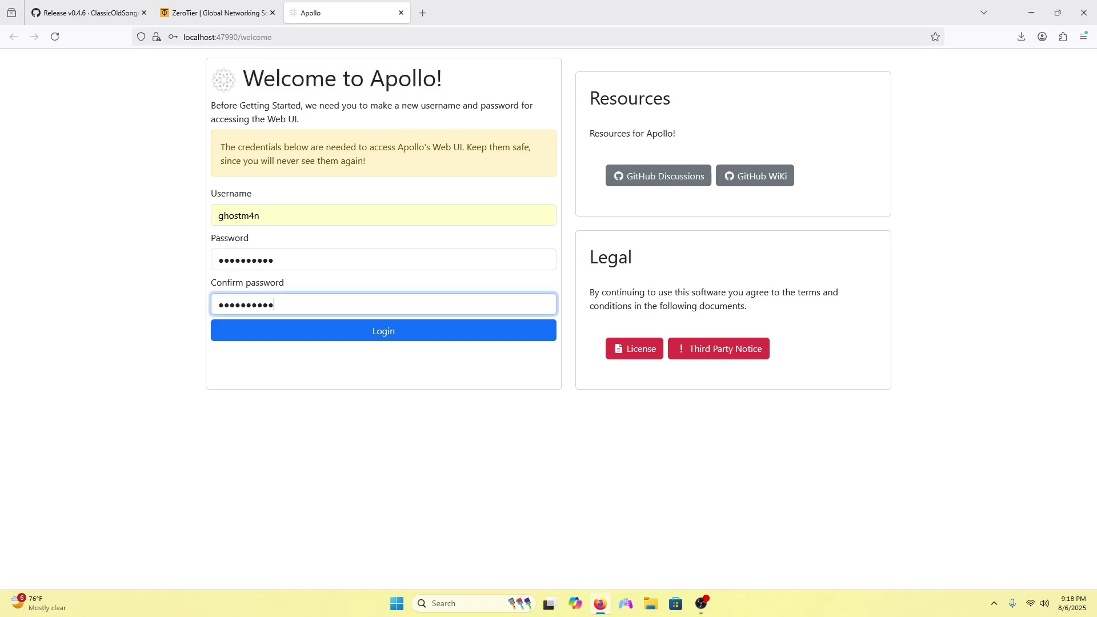
pyautogui.press('Return')
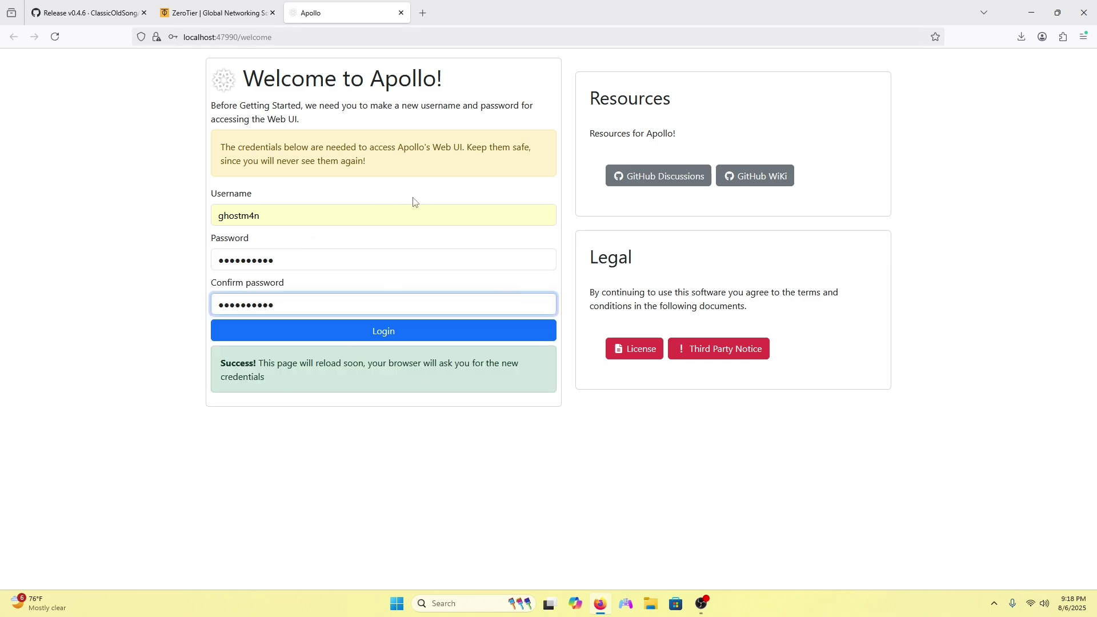
pyautogui.click(417, 332)
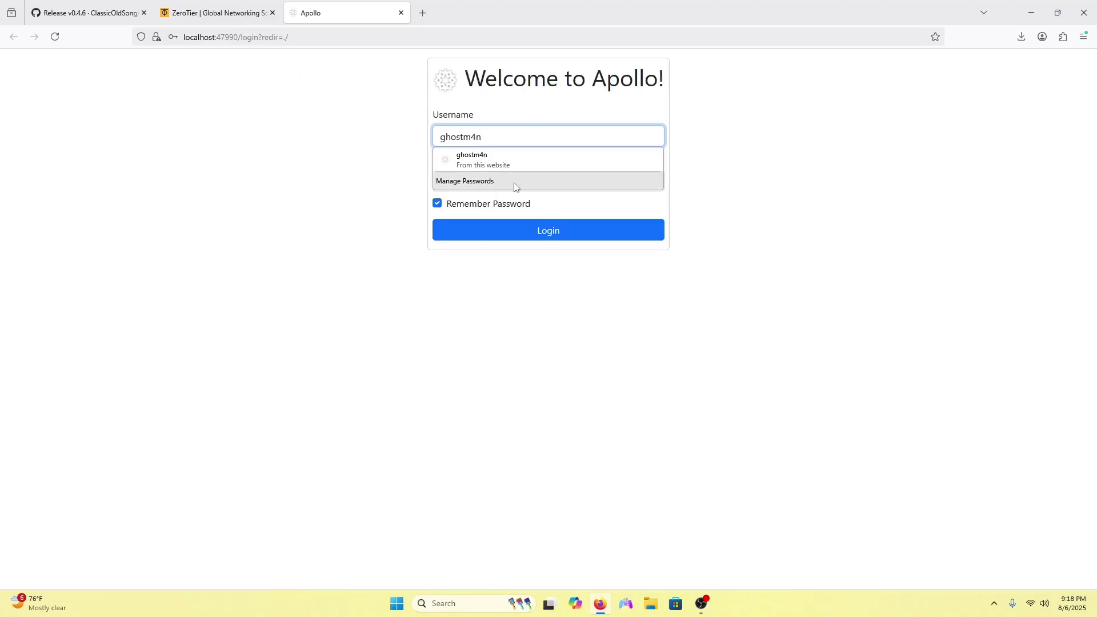
pyautogui.click(707, 311)
pyautogui.click(599, 230)
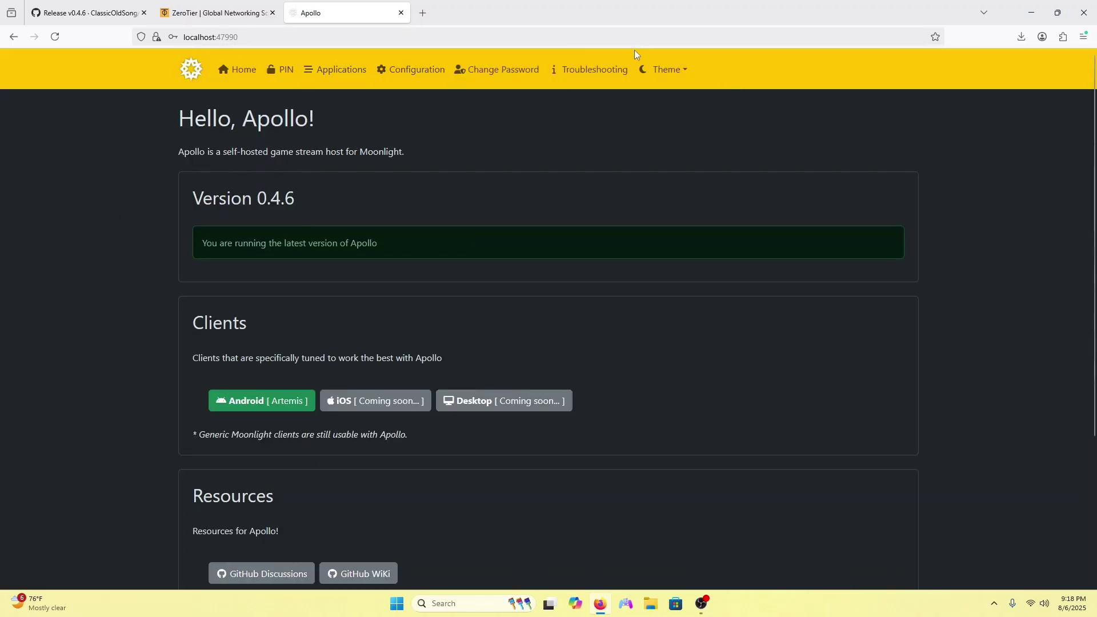
# Go to the ZeroTier website and sign in to ZeroTier Central with the Google account option
pyautogui.click(228, 13)
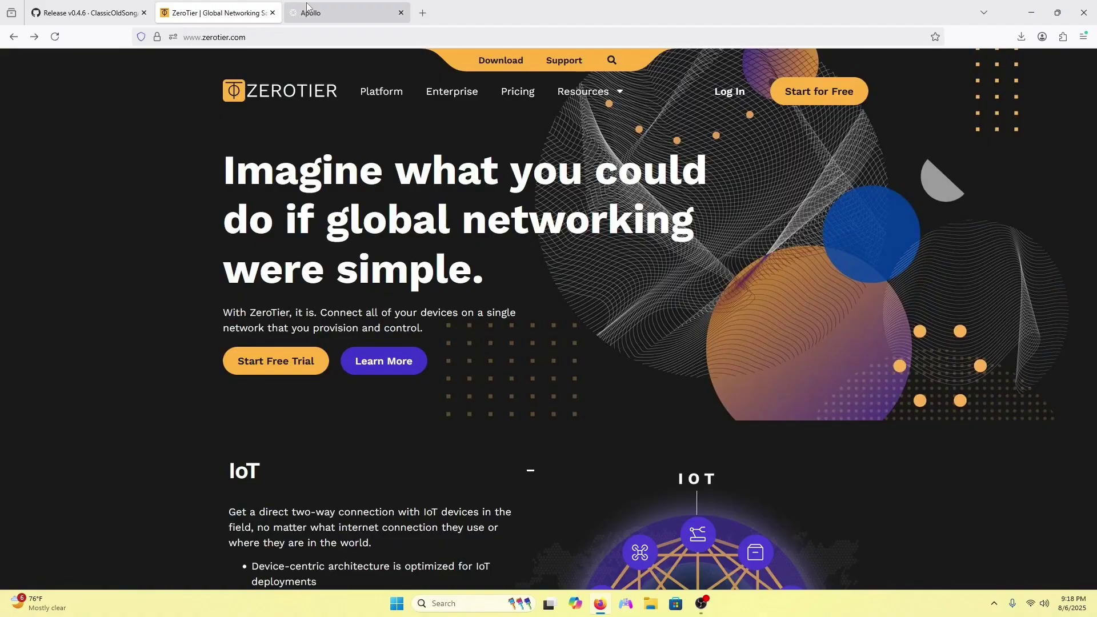
pyautogui.hotkey('ctrl', 'shift', 'pageup')
pyautogui.click(816, 92)
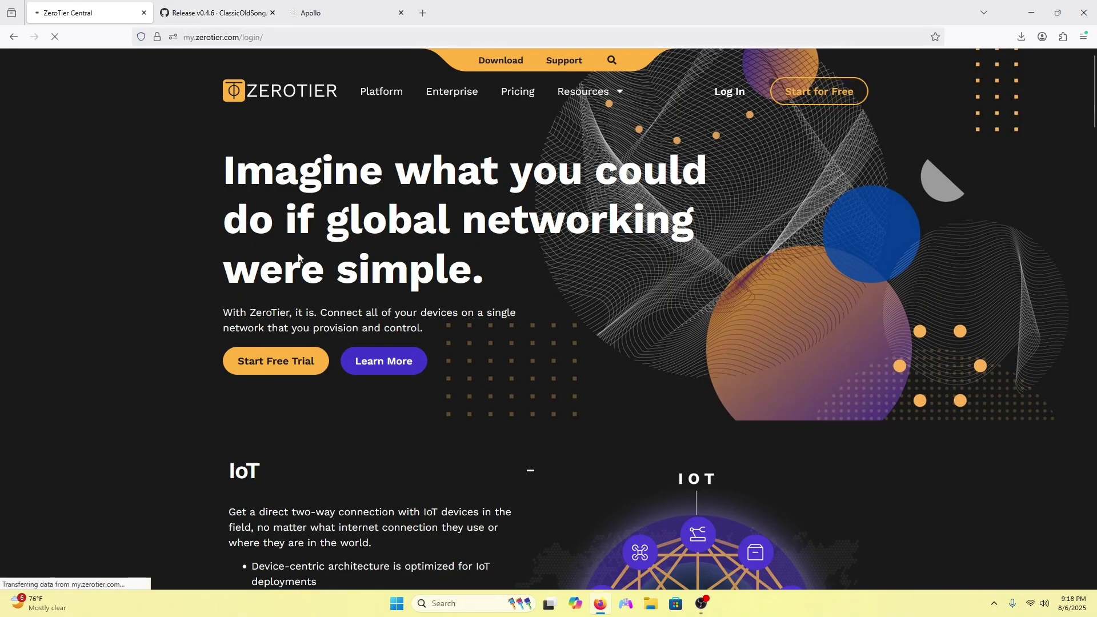
pyautogui.click(668, 131)
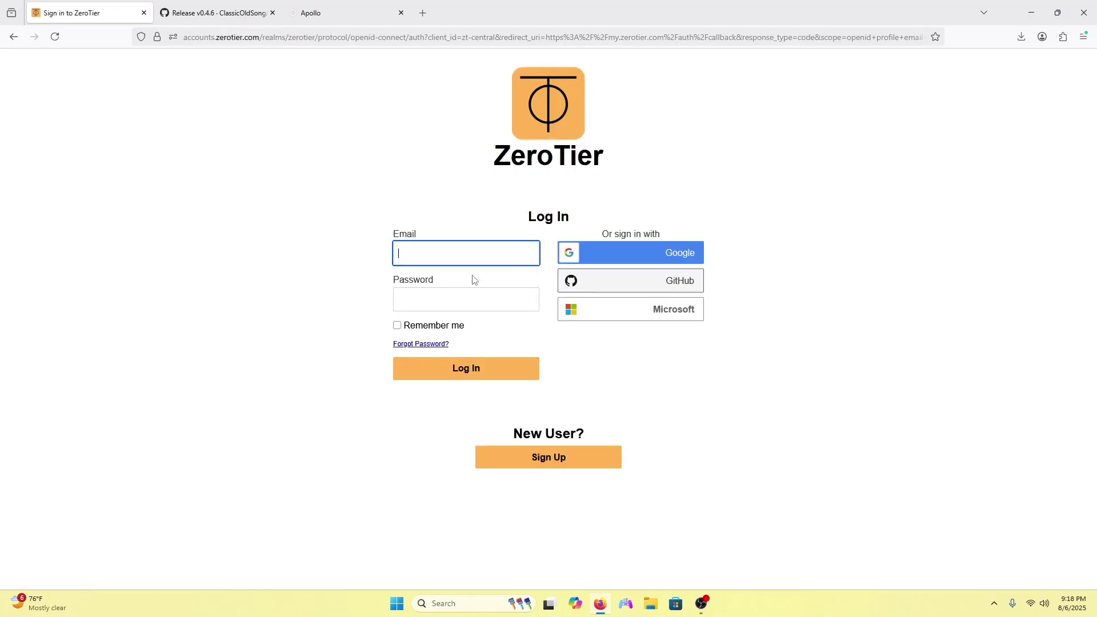
pyautogui.click(683, 264)
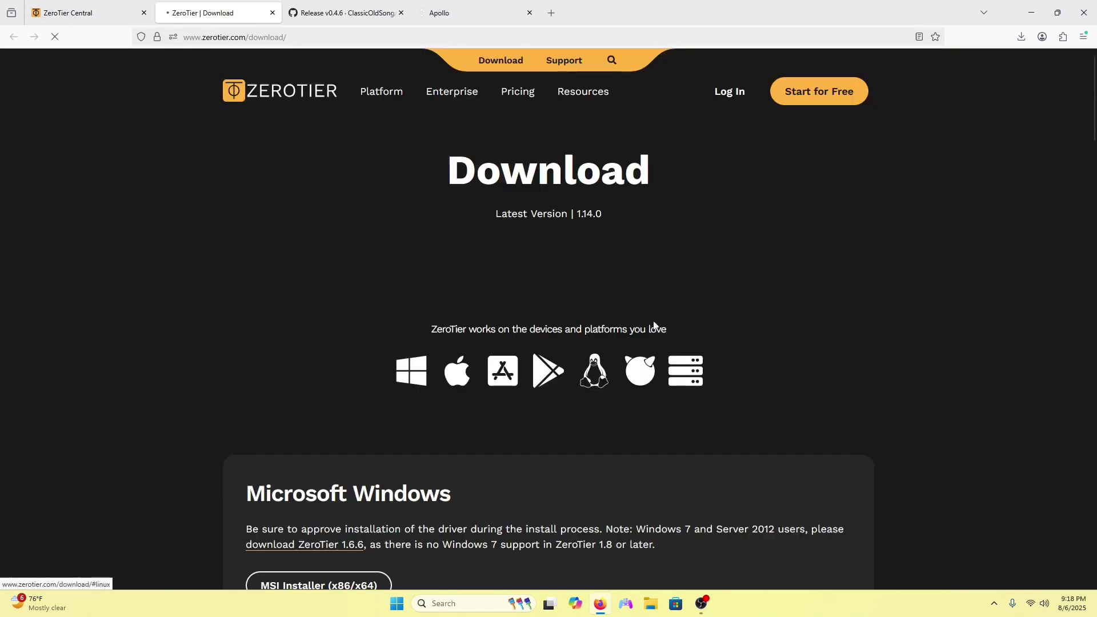
# Download the Windows MSI Installer (x86/x64) from the ZeroTier download page and install ZeroTier One
pyautogui.click(420, 372)
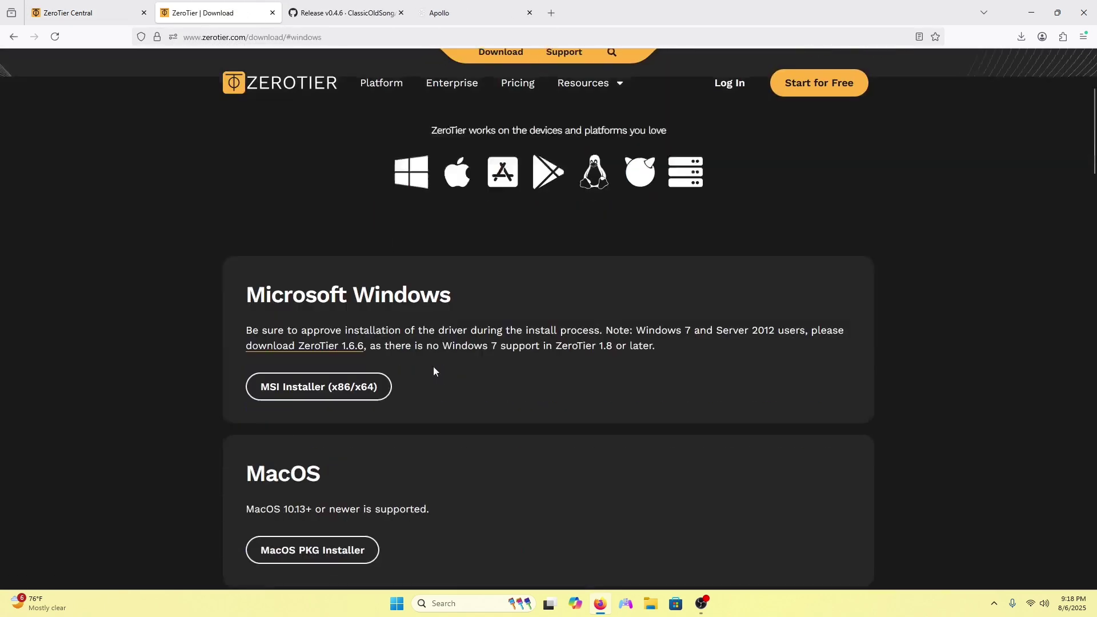
pyautogui.click(363, 192)
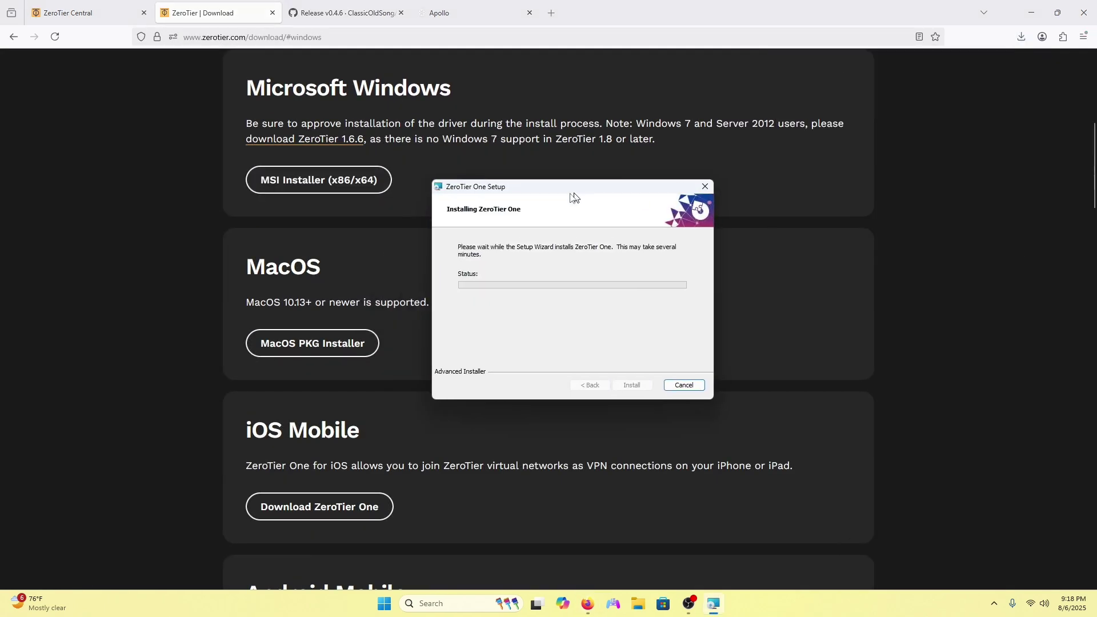
pyautogui.click(611, 414)
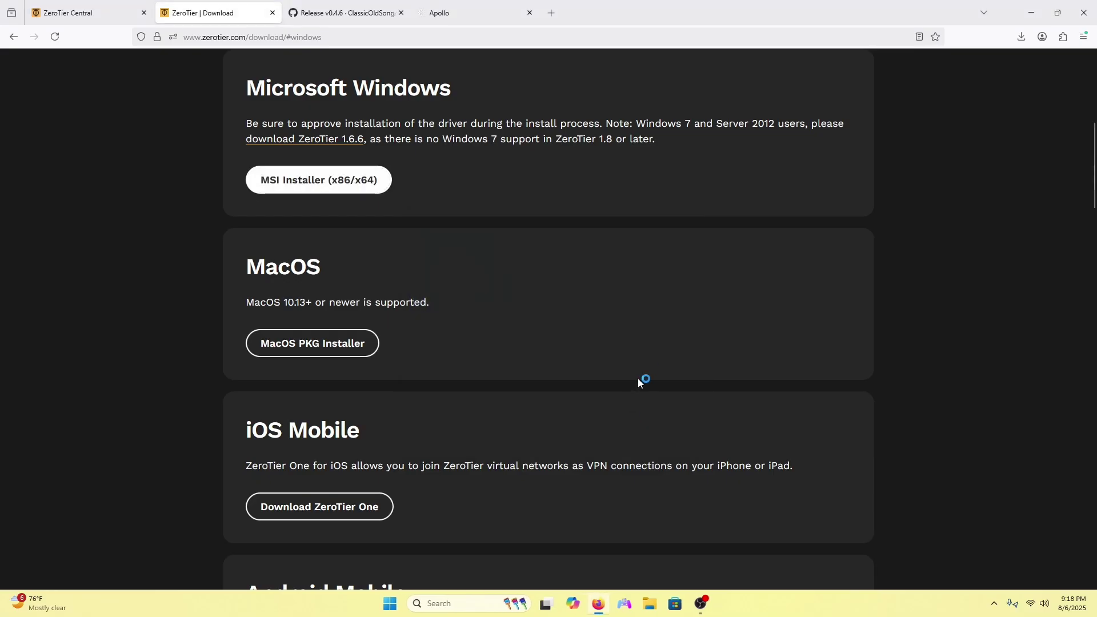
pyautogui.click(995, 603)
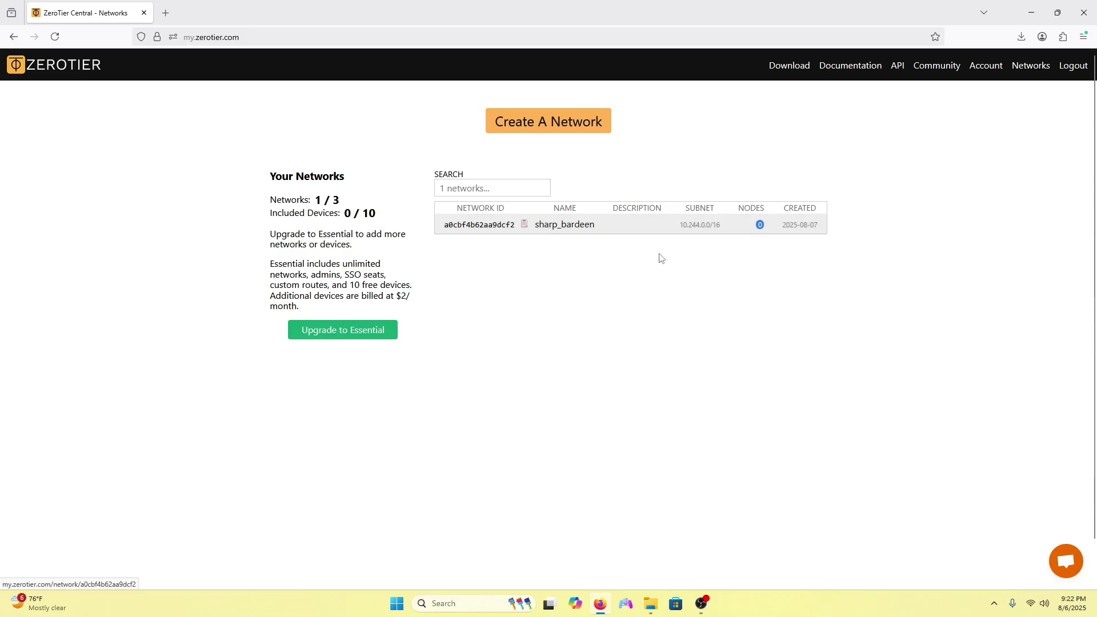
# Open the sharp_bardeen network in ZeroTier Central and copy its network ID
pyautogui.click(580, 232)
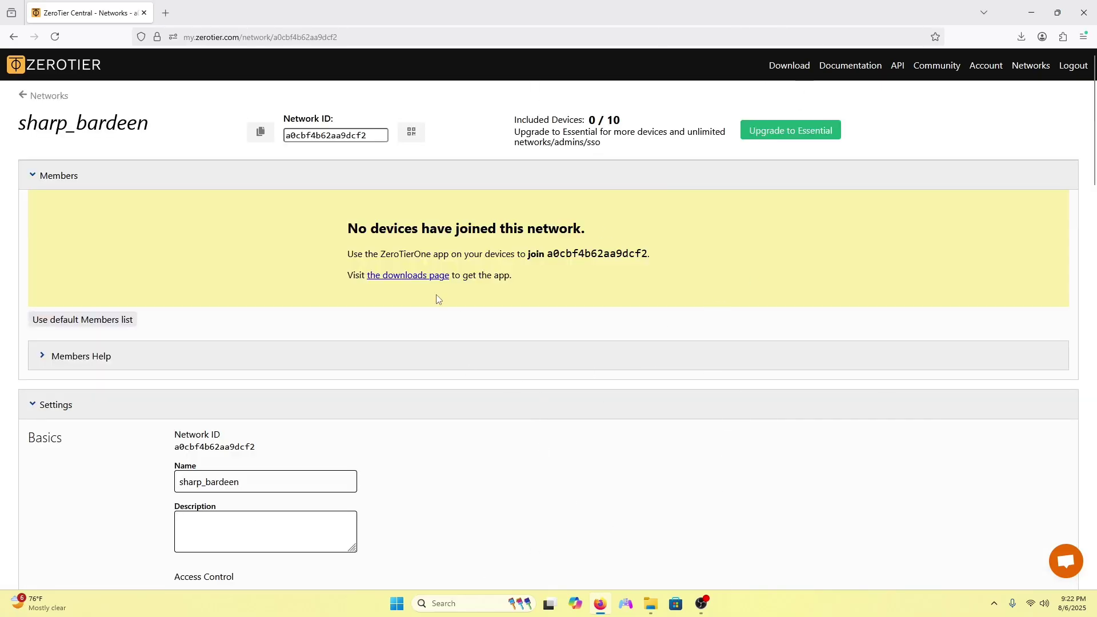
pyautogui.click(346, 137)
pyautogui.doubleClick(369, 143)
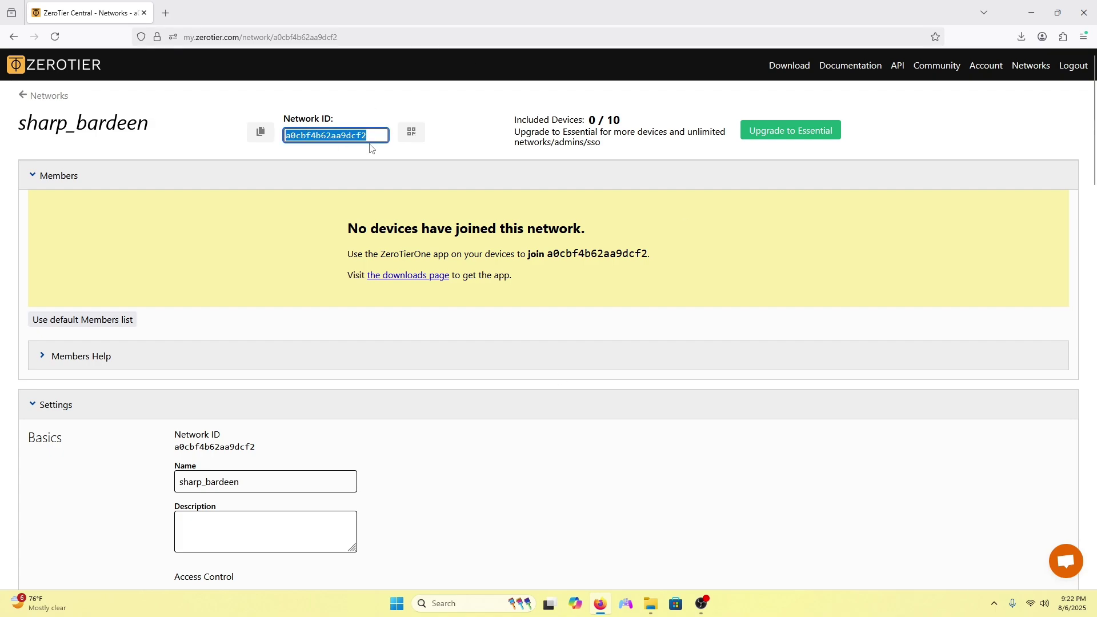
pyautogui.click(261, 132)
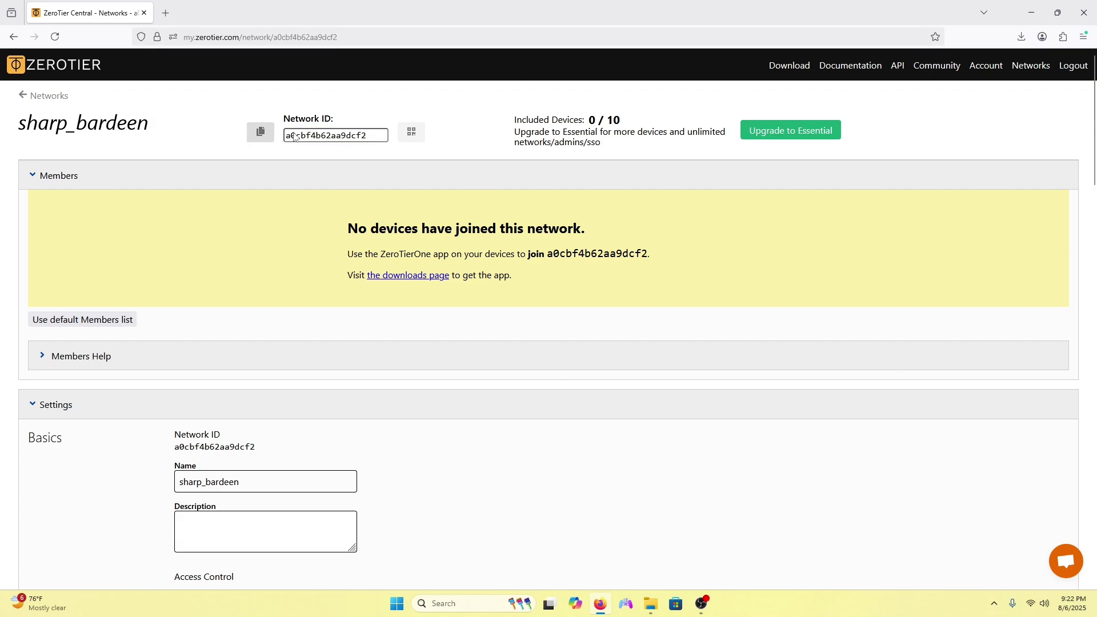
# Join this PC to the sharp_bardeen network from the ZeroTier client using the copied network ID
pyautogui.click(995, 605)
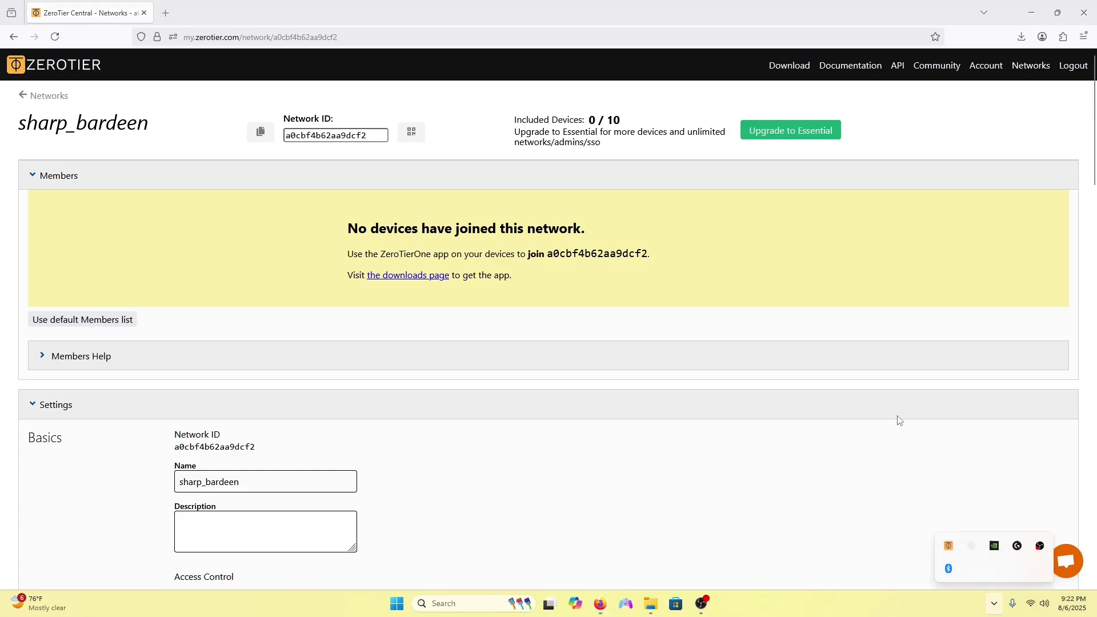
pyautogui.click(949, 546)
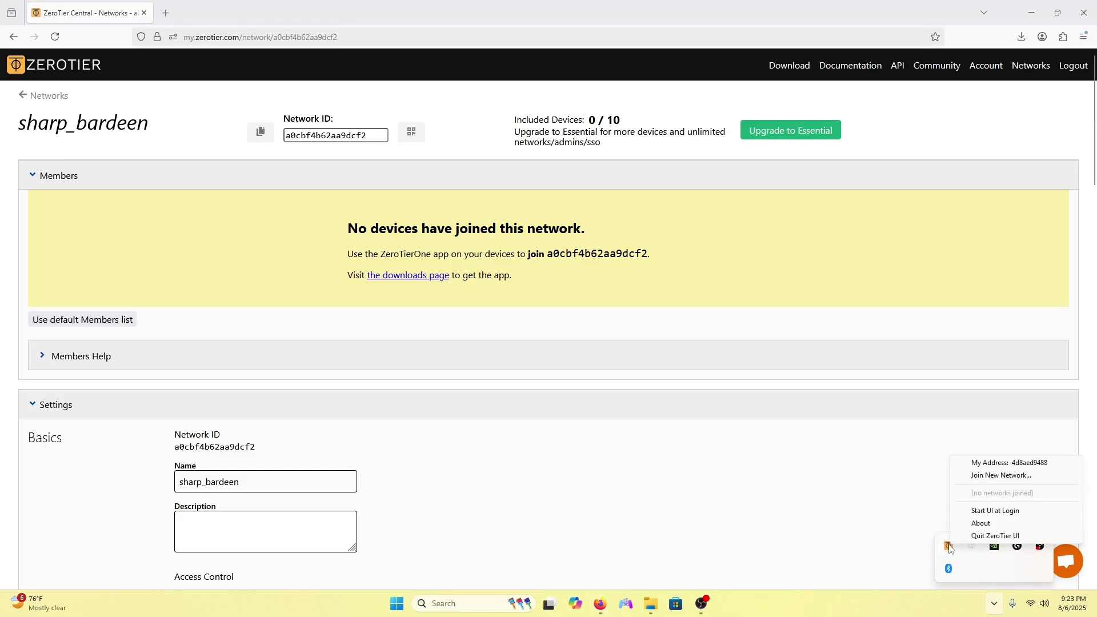
pyautogui.click(979, 478)
pyautogui.hotkey('ctrl', 'v')
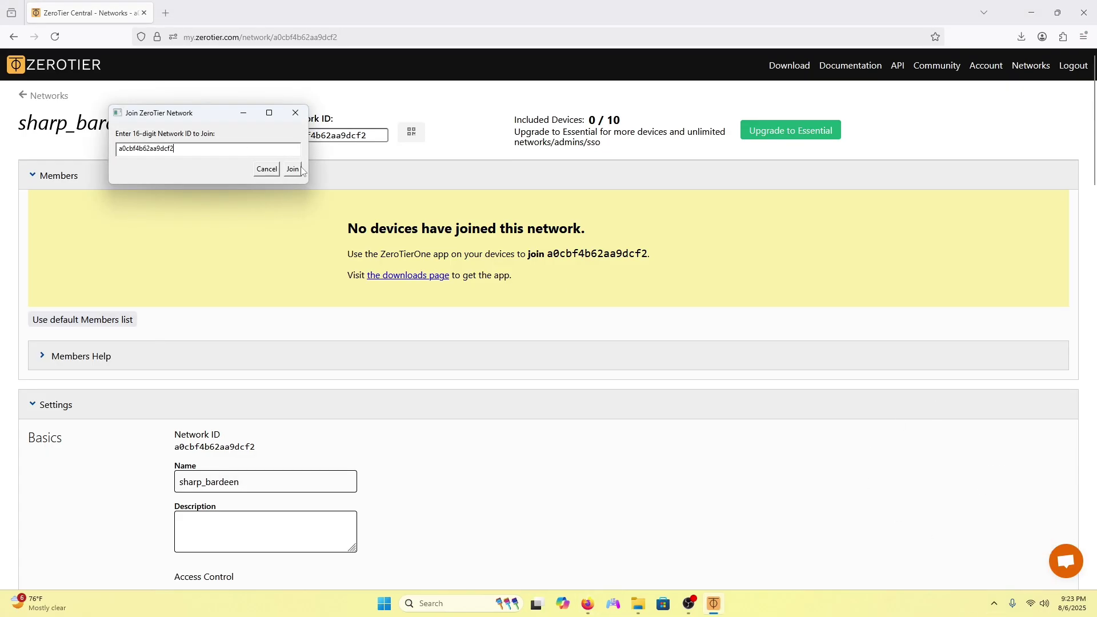
pyautogui.click(293, 169)
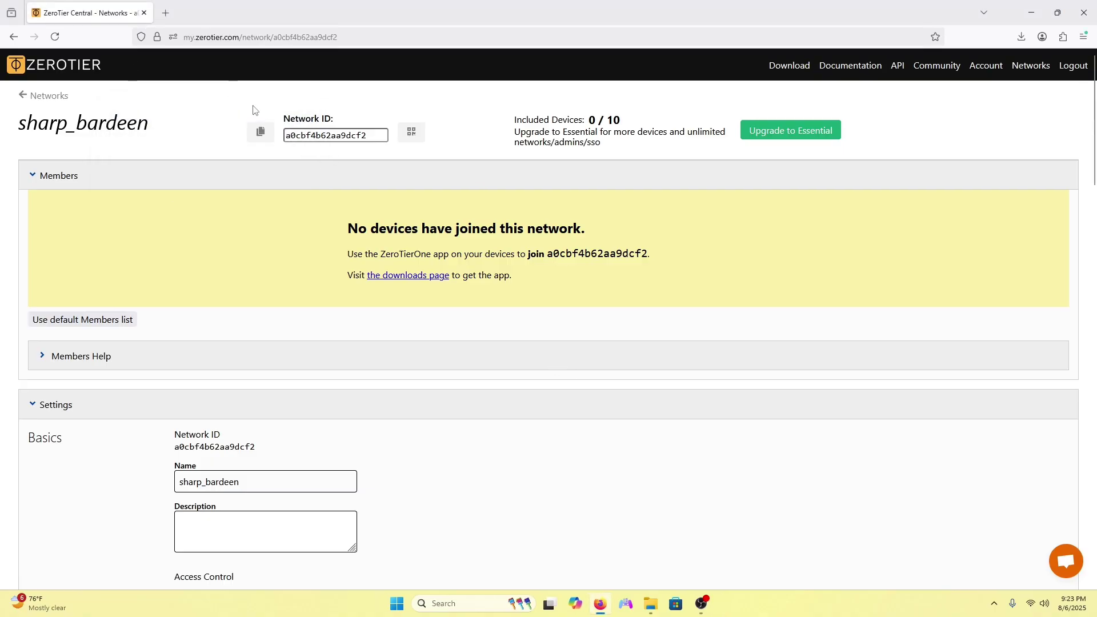
# Reload the sharp_bardeen network page and authorize the newly joined device in its member list
pyautogui.press('F5')
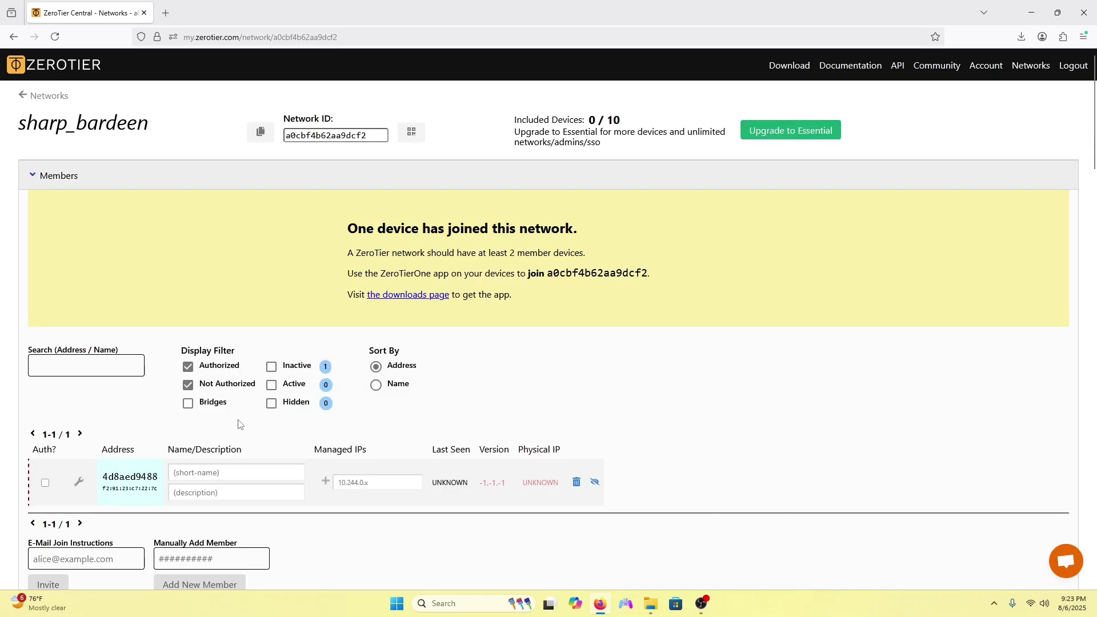
pyautogui.scroll(-4, 80, 477)
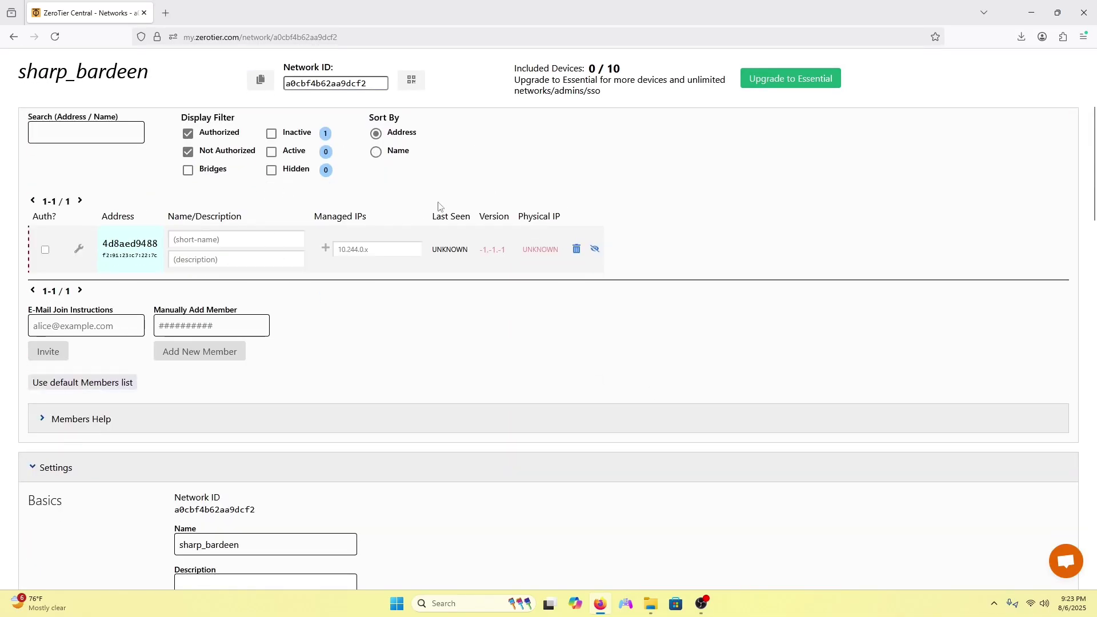
pyautogui.click(45, 251)
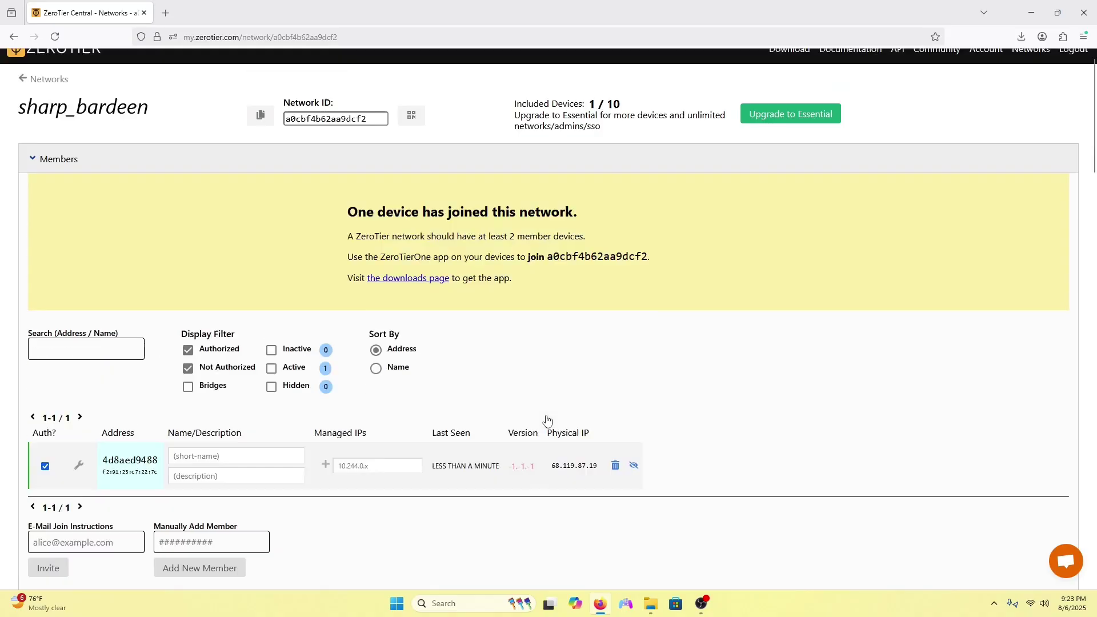
pyautogui.scroll(1, 624, 396)
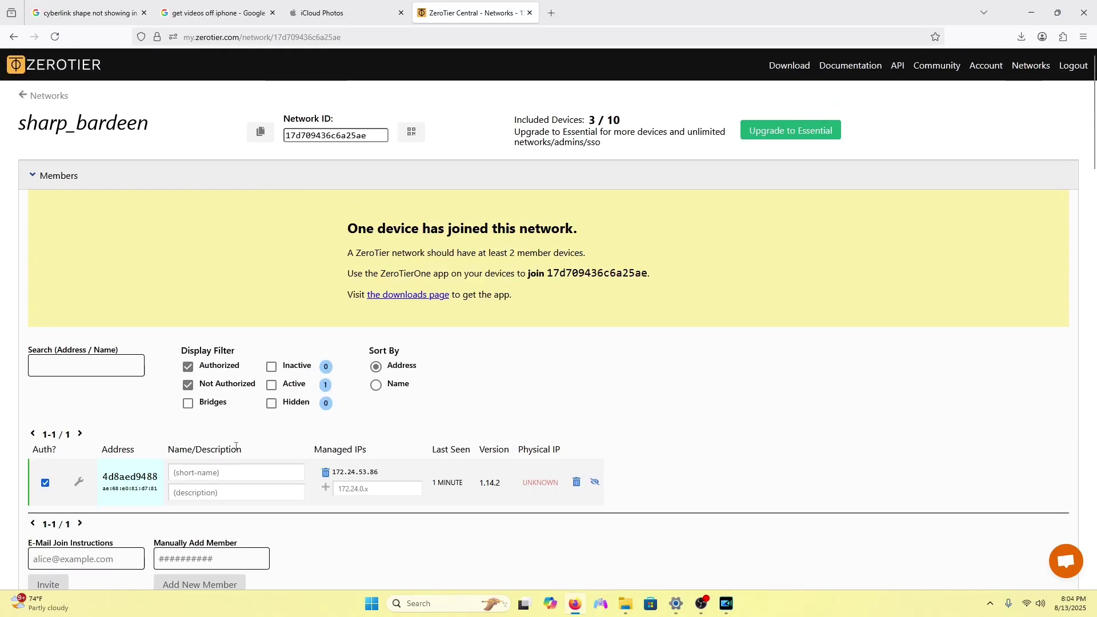
# Name the authorized network member "Computer" in the sharp_bardeen member list
pyautogui.click(228, 476)
pyautogui.write('C')
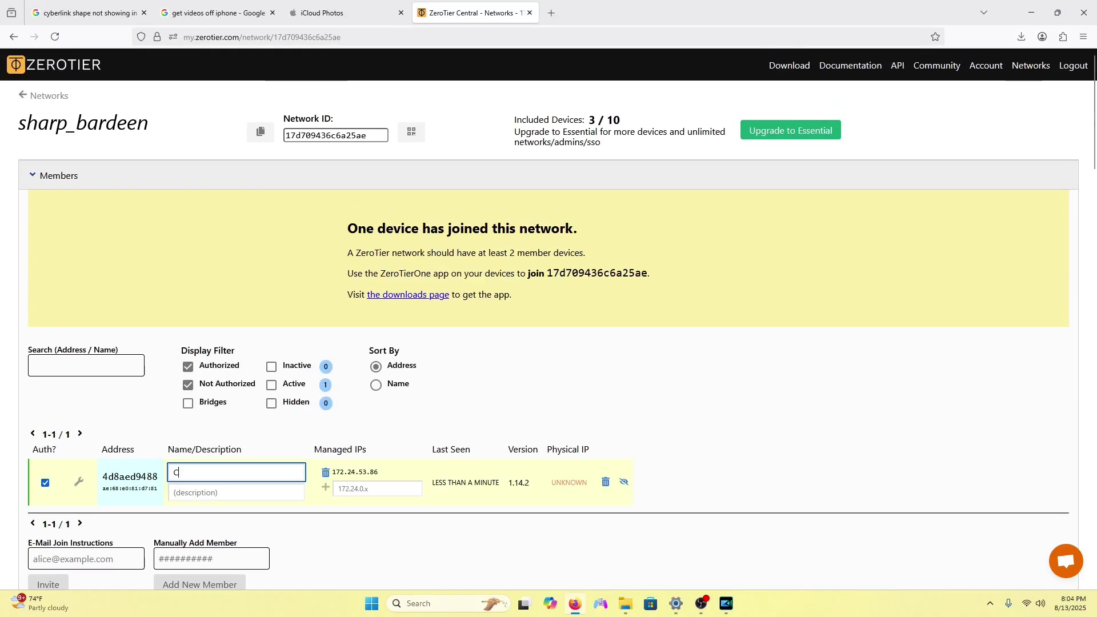
pyautogui.write('omputer')
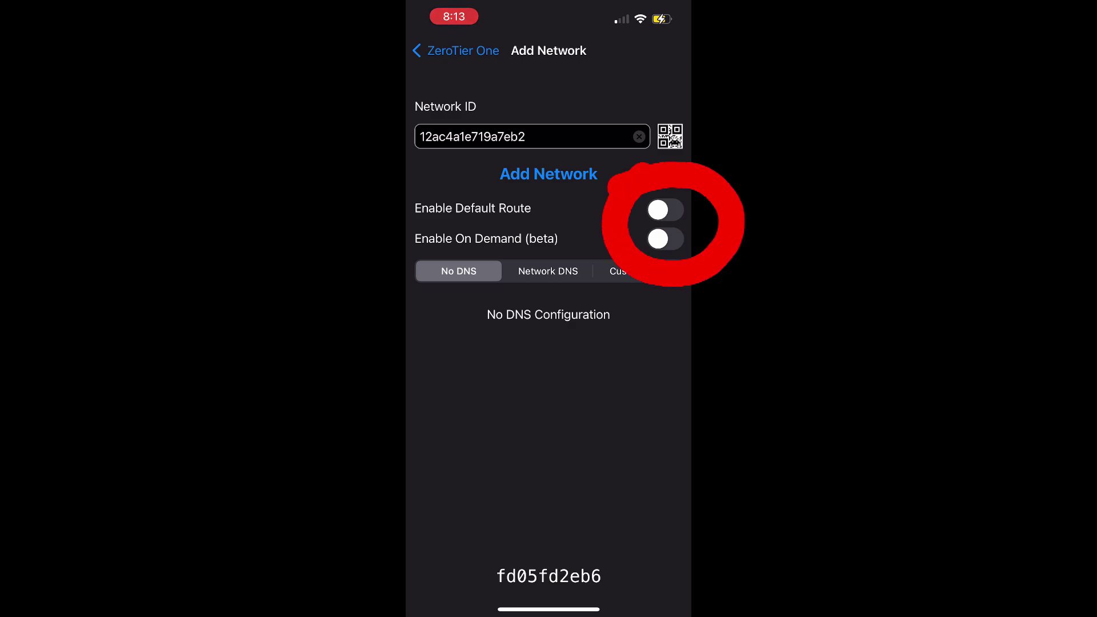
# In ZeroTier One on the iPhone, add the network with Default Route and On Demand enabled, allowing the VPN configuration with the device passcode
pyautogui.click(665, 210)
pyautogui.click(665, 238)
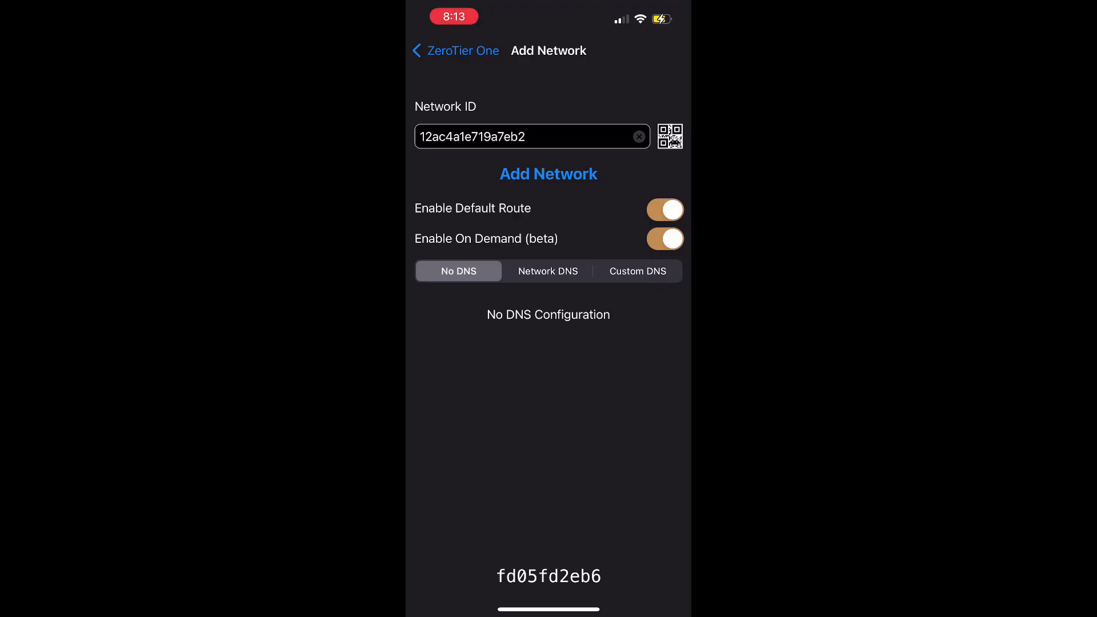
pyautogui.click(548, 174)
pyautogui.click(499, 363)
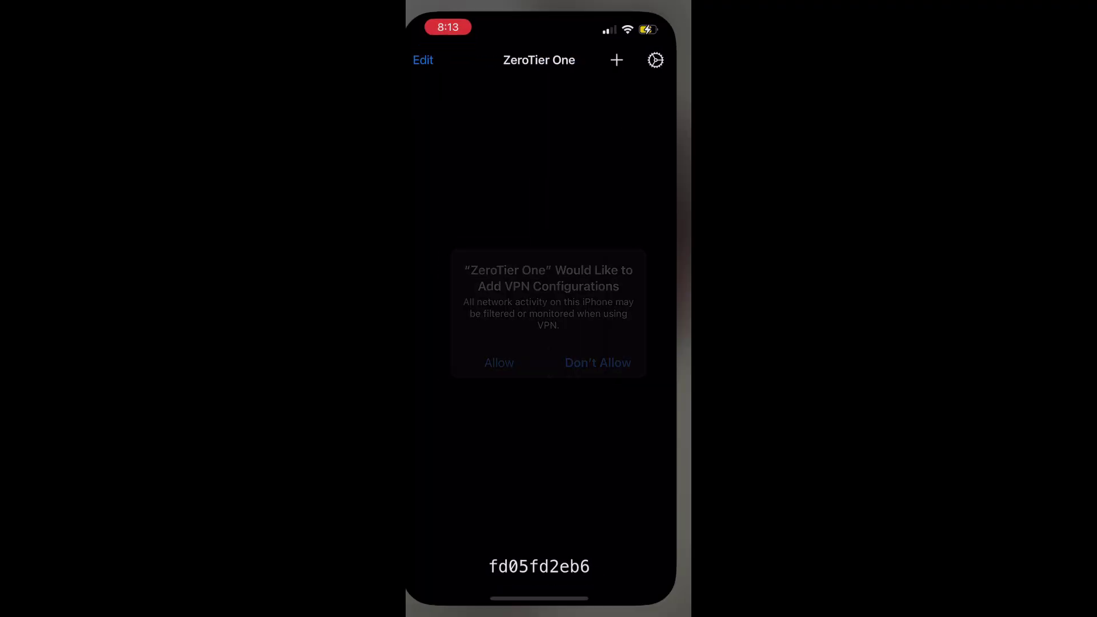
pyautogui.write('0')
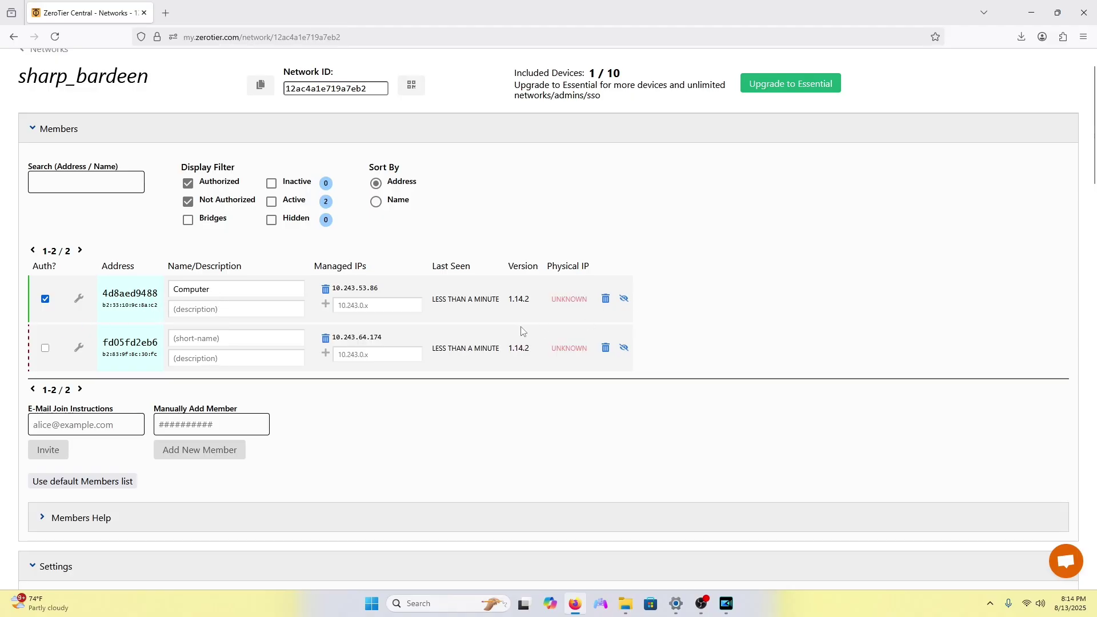
# Authorize the second device in the sharp_bardeen member list in ZeroTier Central and name it "iPhone"
pyautogui.click(47, 350)
pyautogui.click(255, 336)
pyautogui.write('iPhone')
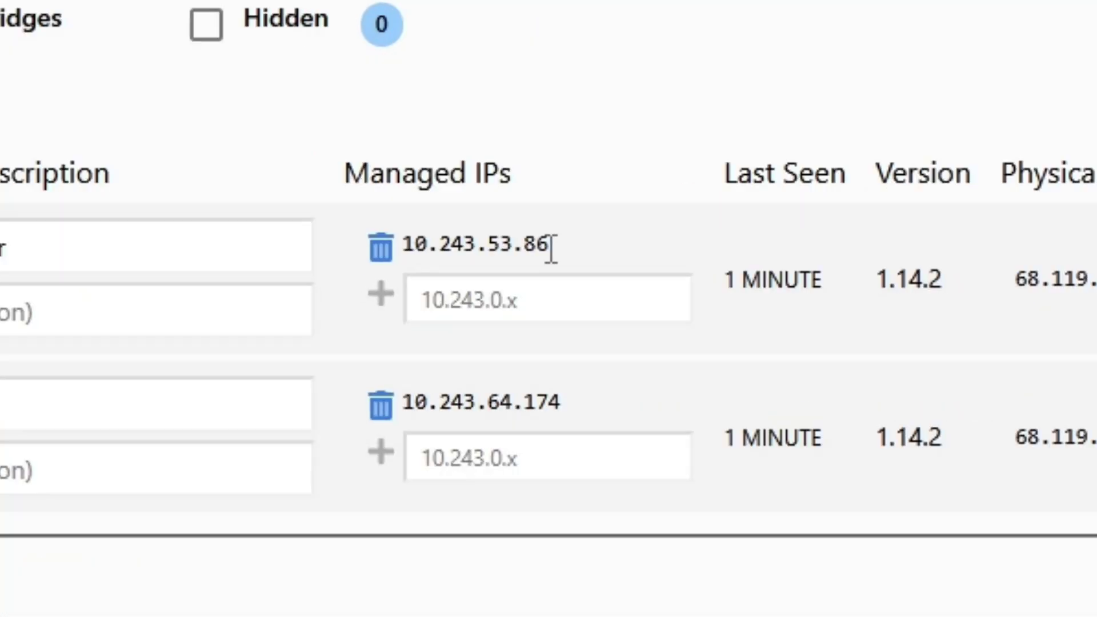
# Look up the managed IP address of the Computer member in the sharp_bardeen network
pyautogui.moveTo(380, 290); pyautogui.dragTo(366, 292)
pyautogui.moveTo(506, 255); pyautogui.dragTo(416, 255)
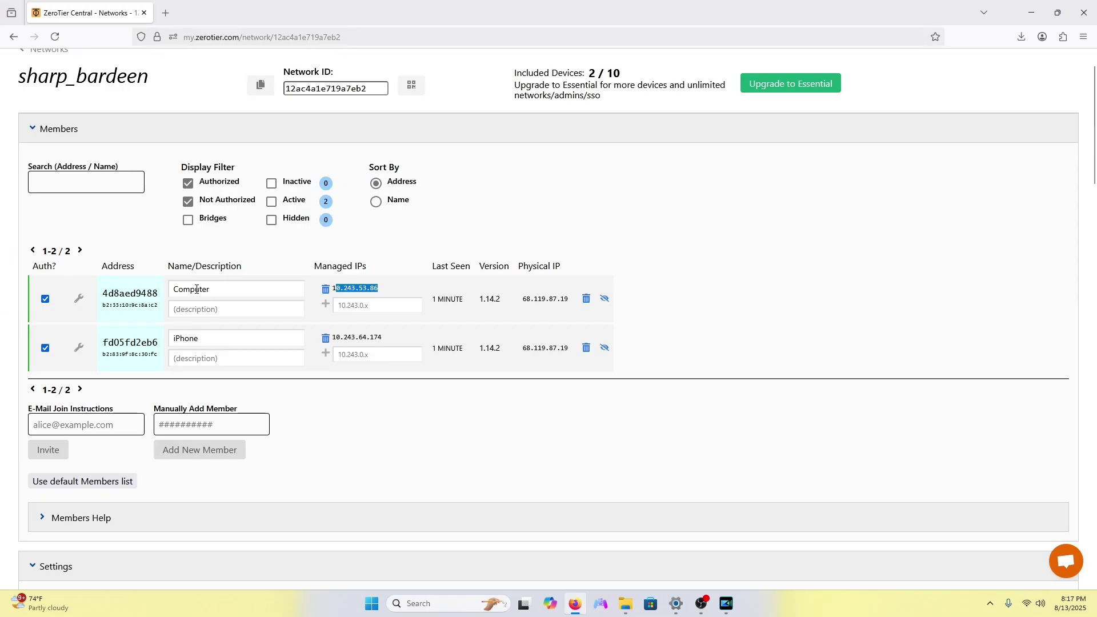
pyautogui.click(196, 290)
pyautogui.moveTo(381, 290); pyautogui.dragTo(333, 289)
pyautogui.click(615, 230)
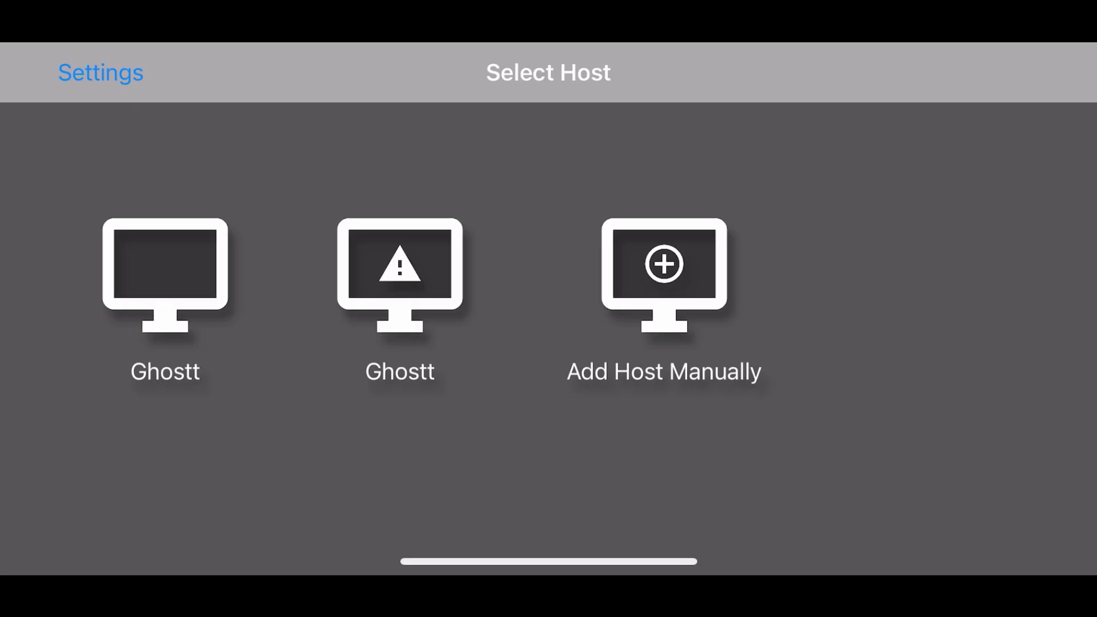
# Switch to Moonlight on the iPhone, manually add the PC as a host at 10.243.53.86, and open the Ghostt host
pyautogui.click(664, 274)
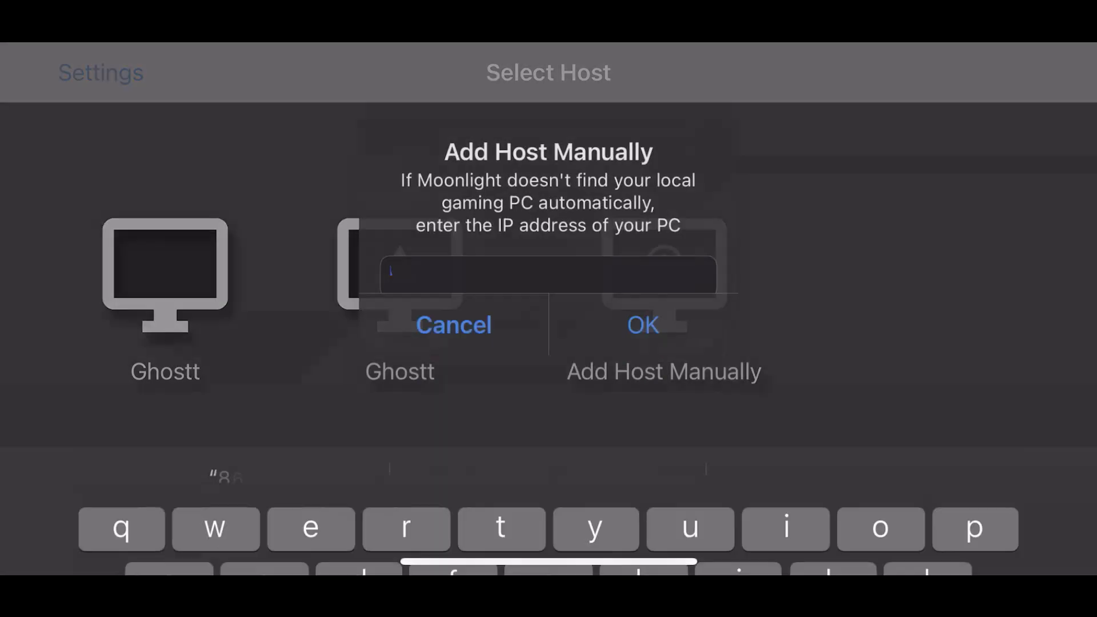
pyautogui.write('10')
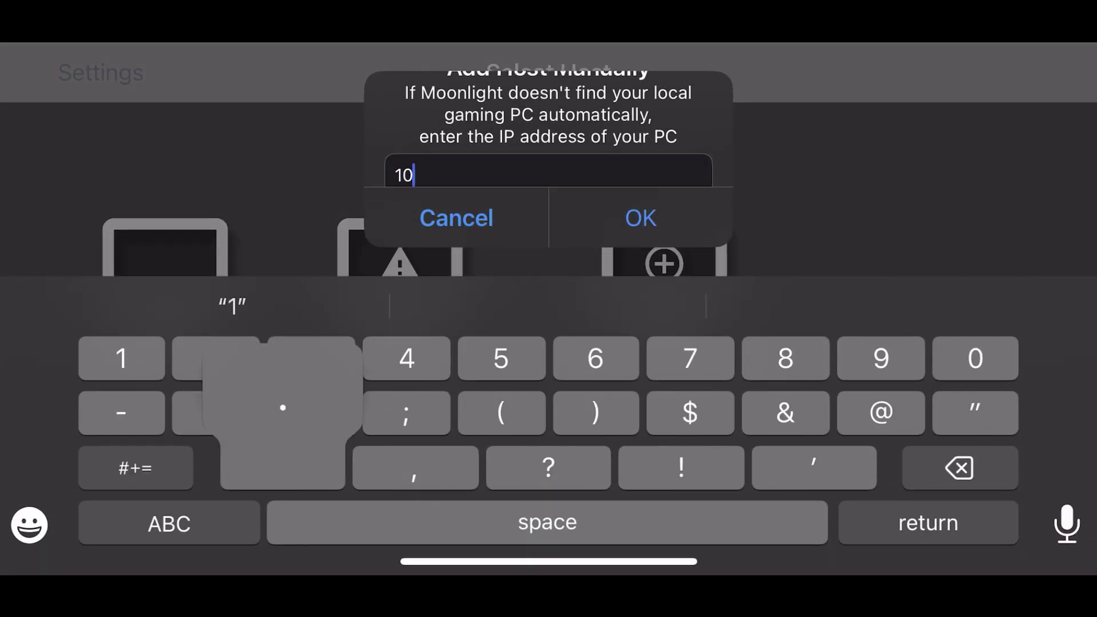
pyautogui.write('.243.53.86')
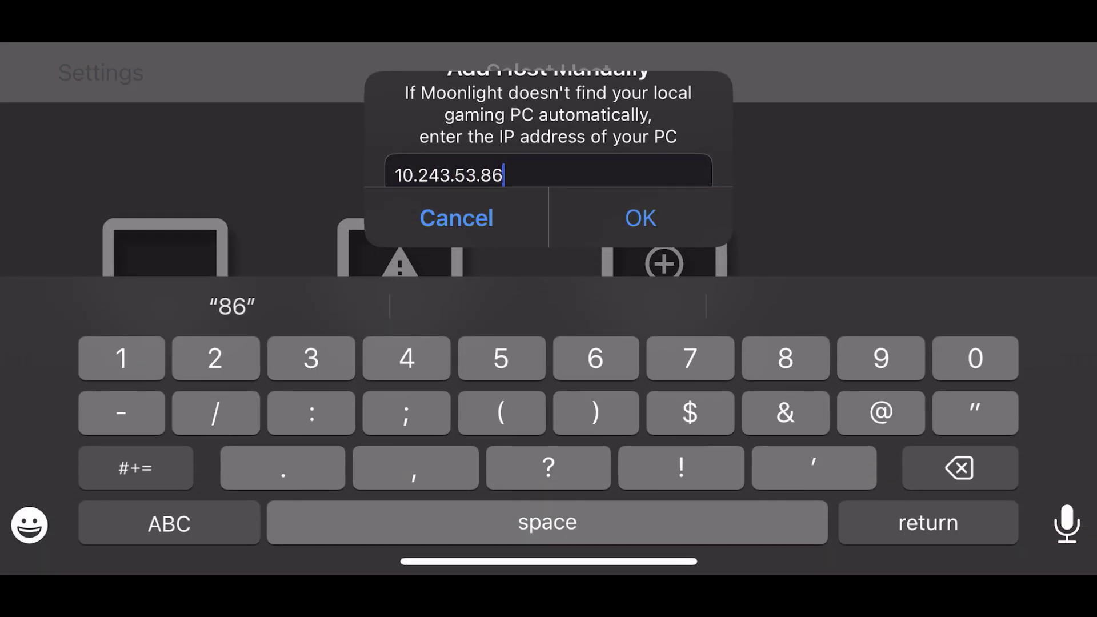
pyautogui.click(641, 217)
pyautogui.click(184, 274)
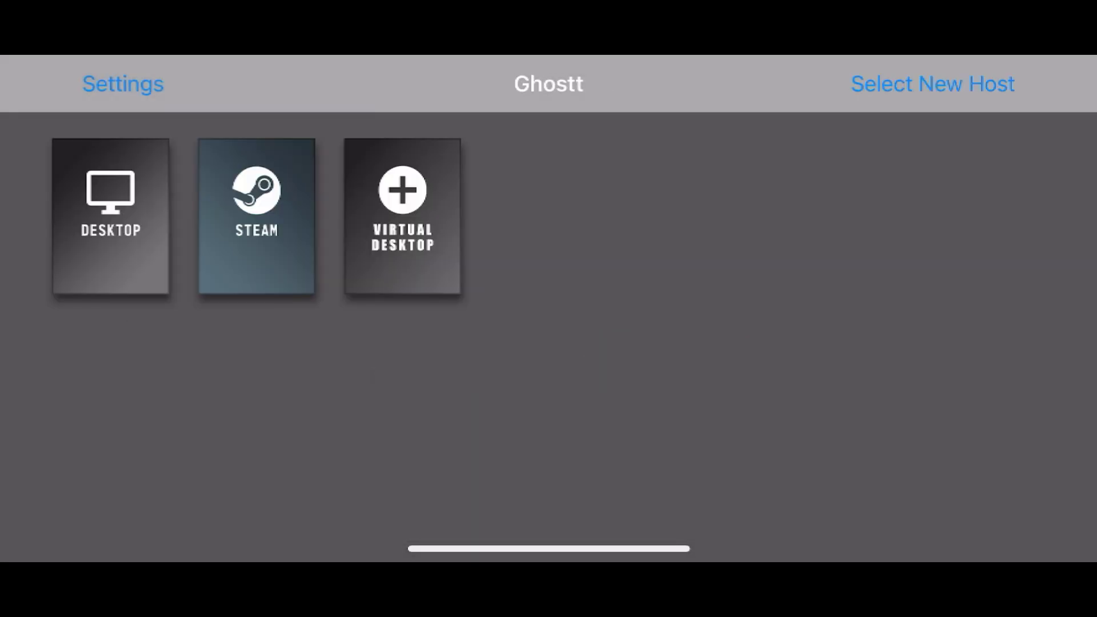